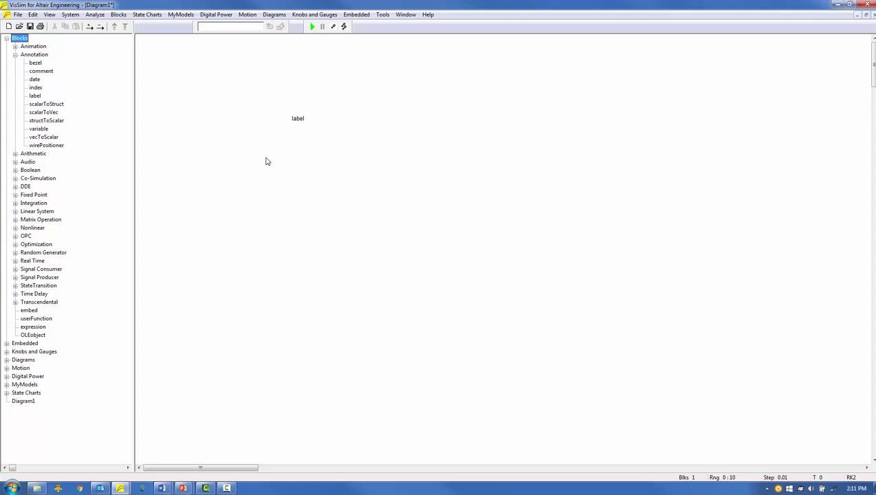
# Set the text of the label block to "Top Down Method"
pyautogui.doubleClick(296, 122)
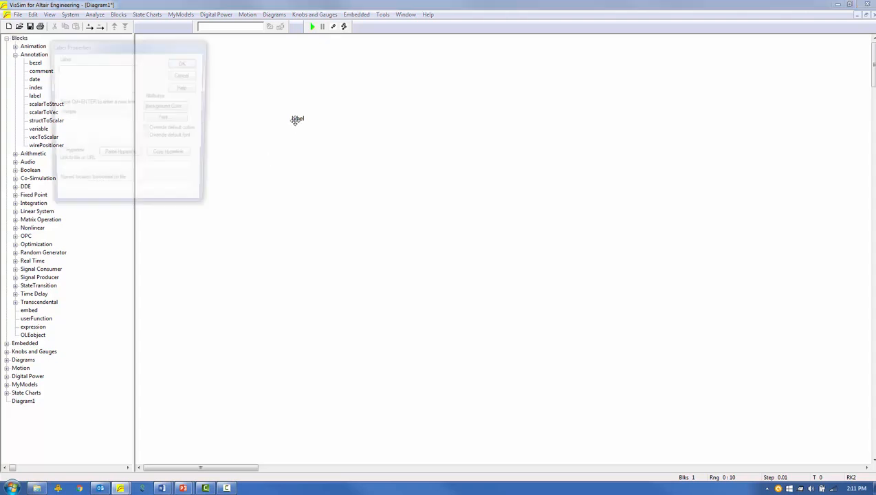
pyautogui.write('Top Down ')
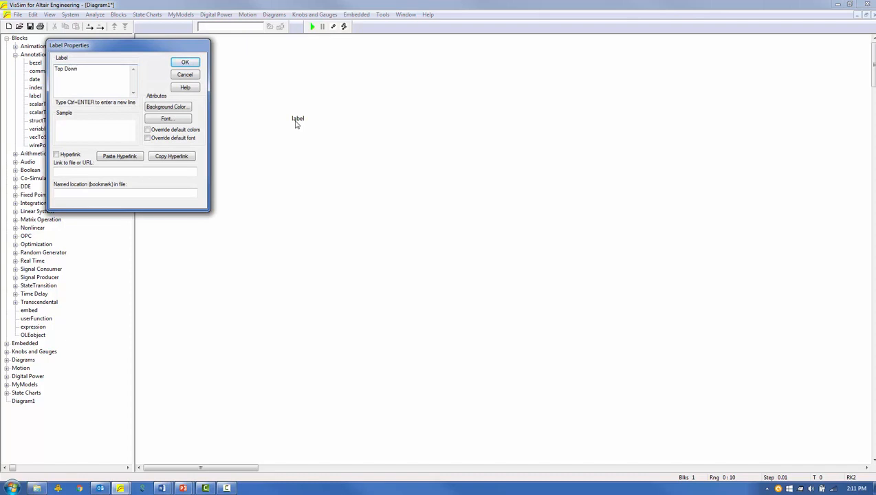
pyautogui.write('Method')
pyautogui.press('Return')
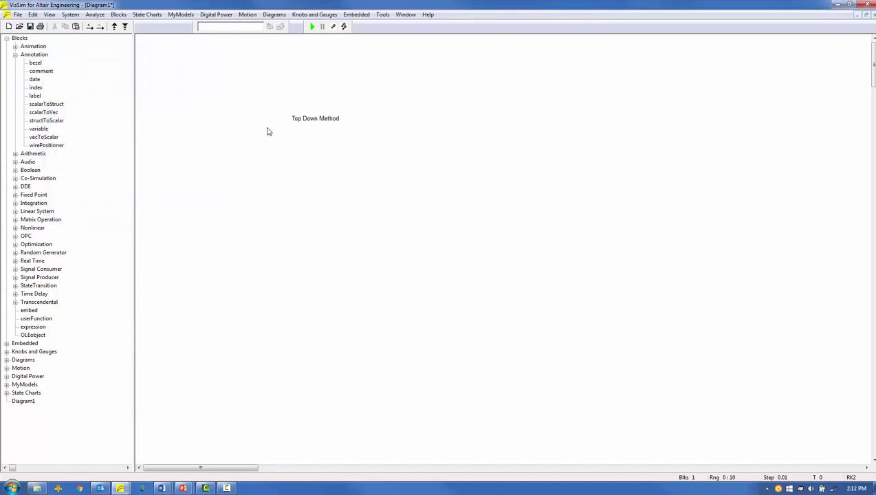
# Create a compound block from the Top Down Method label and name it y=F(u1,u2)
pyautogui.rightClick(325, 118)
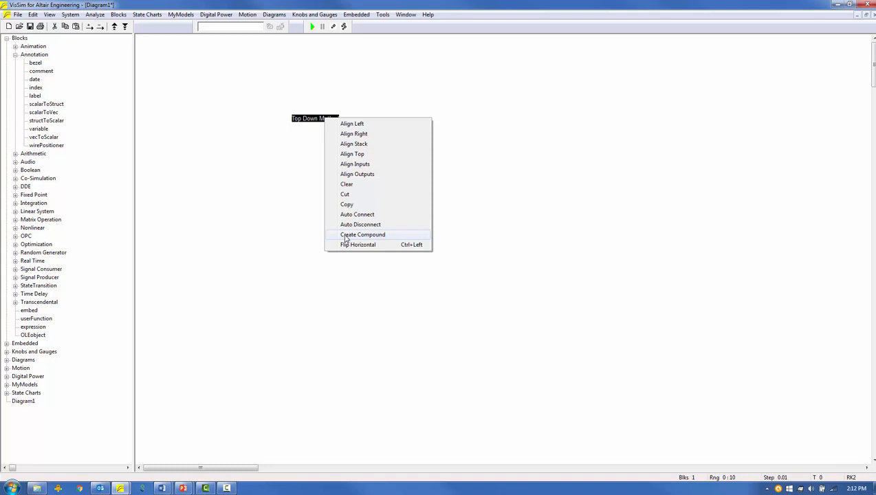
pyautogui.click(346, 236)
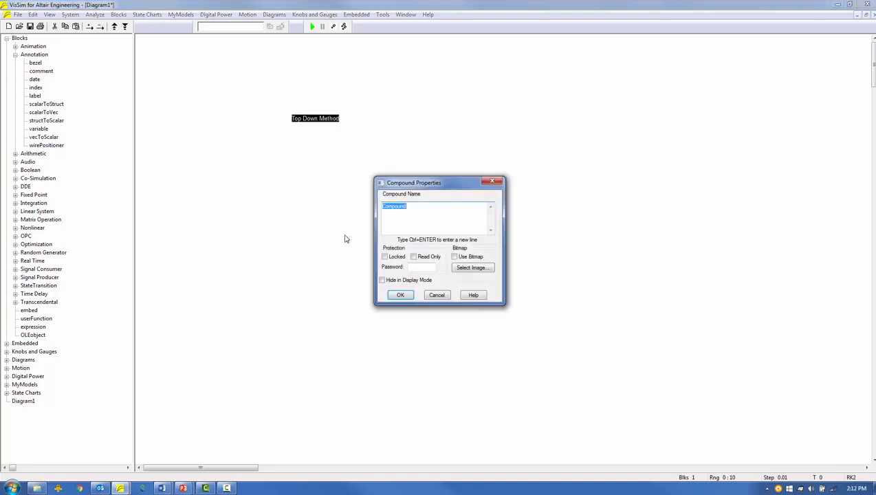
pyautogui.write('y=F(u1,u2')
pyautogui.press('Return')
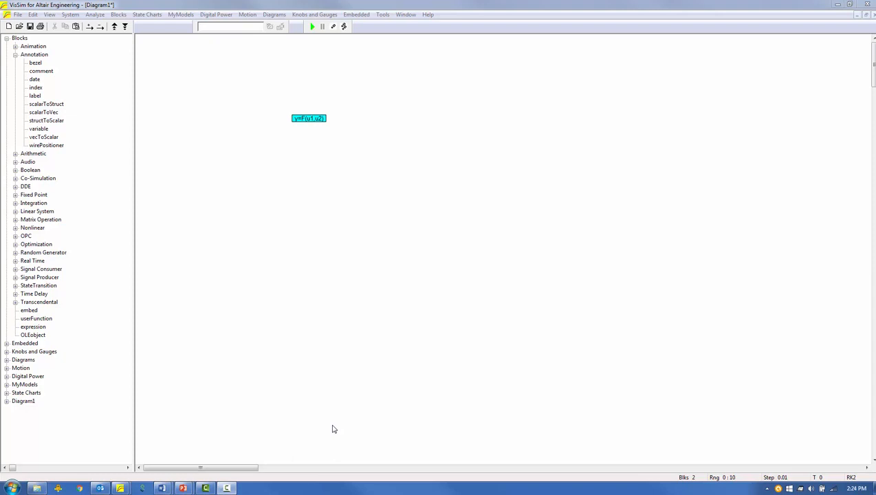
# Give the y=F(u1,u2) compound two input connectors and a single output connector
pyautogui.click(90, 27)
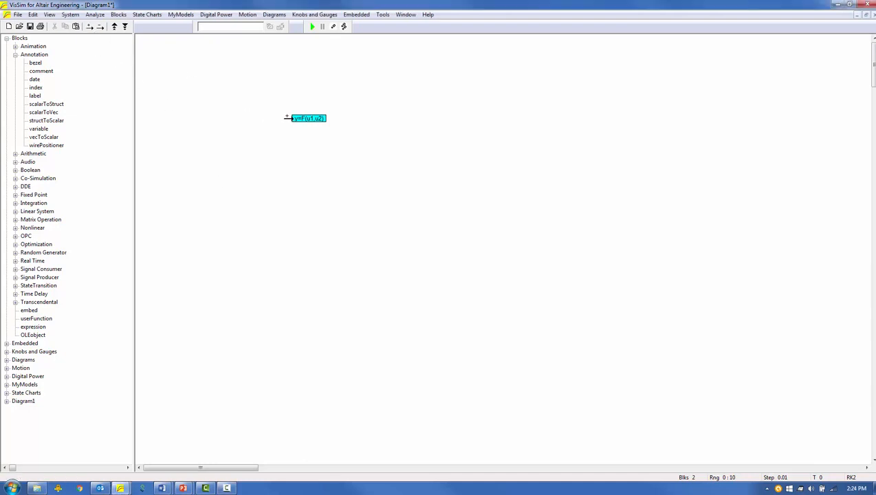
pyautogui.click(290, 118)
pyautogui.click(292, 118)
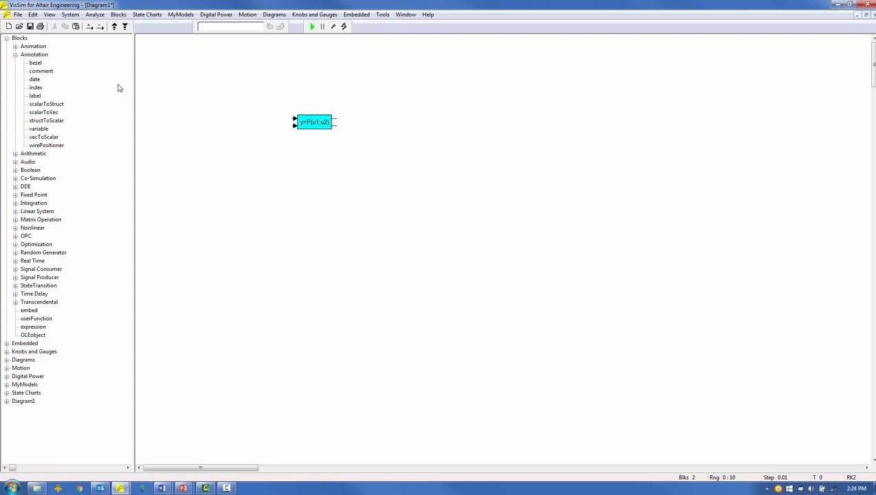
pyautogui.click(99, 26)
pyautogui.click(330, 189)
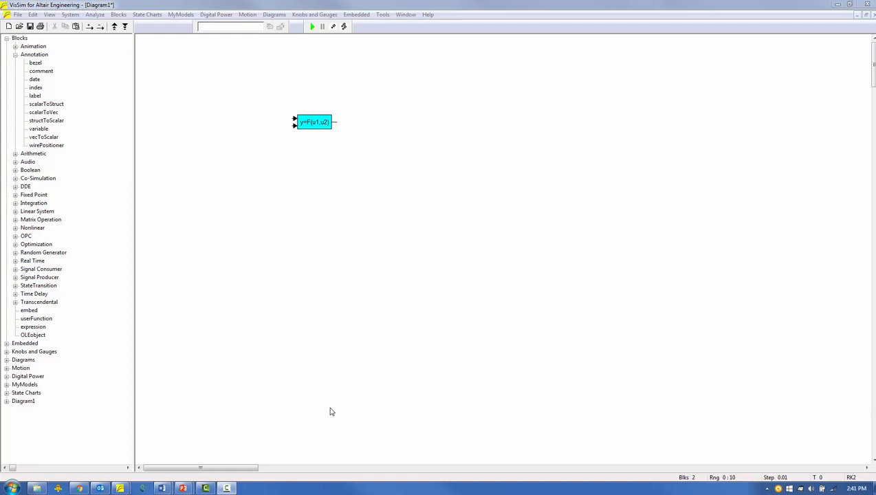
# Name the compound's input connectors U1 and U2 and its output connector Y
pyautogui.rightClick(293, 121)
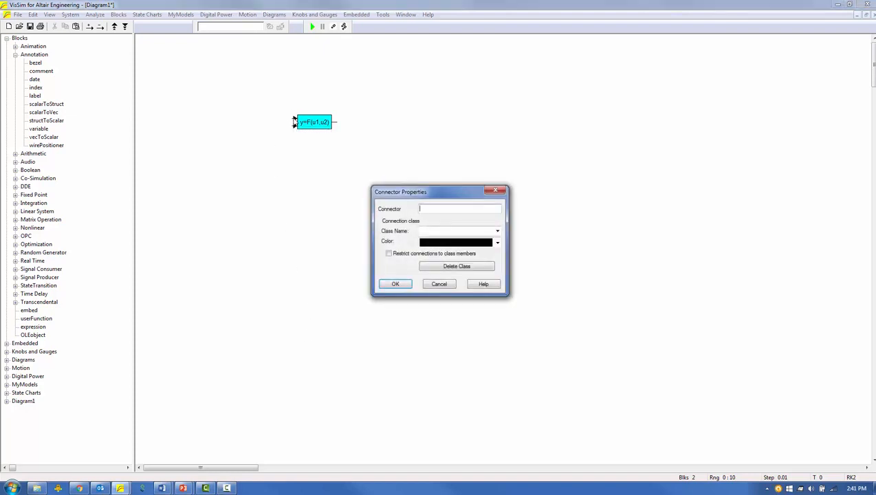
pyautogui.write('u1')
pyautogui.press('Return')
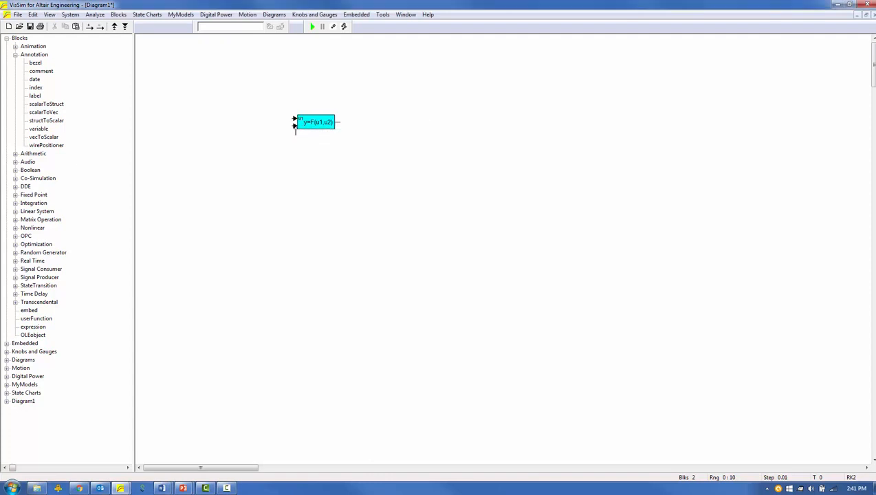
pyautogui.rightClick(296, 130)
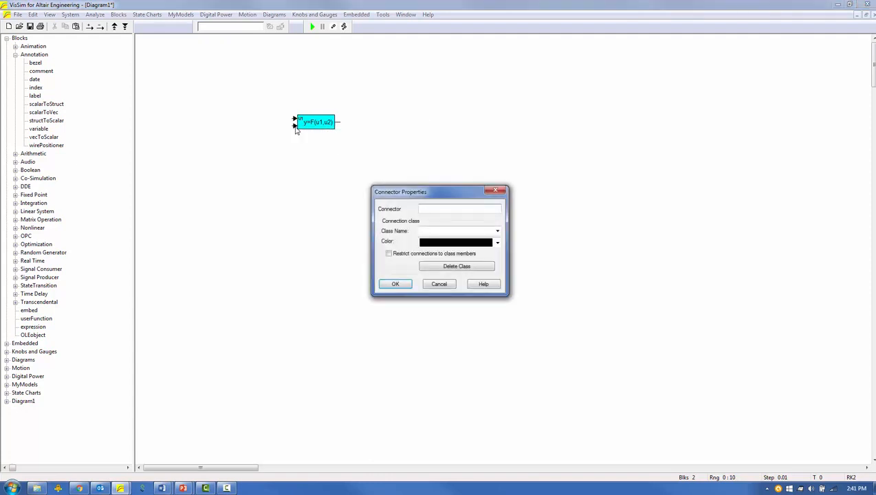
pyautogui.write('U2')
pyautogui.press('Return')
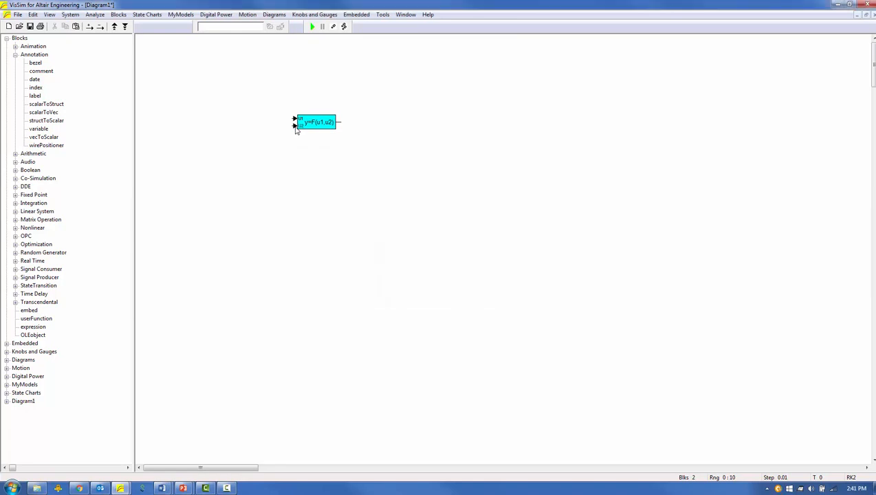
pyautogui.rightClick(338, 125)
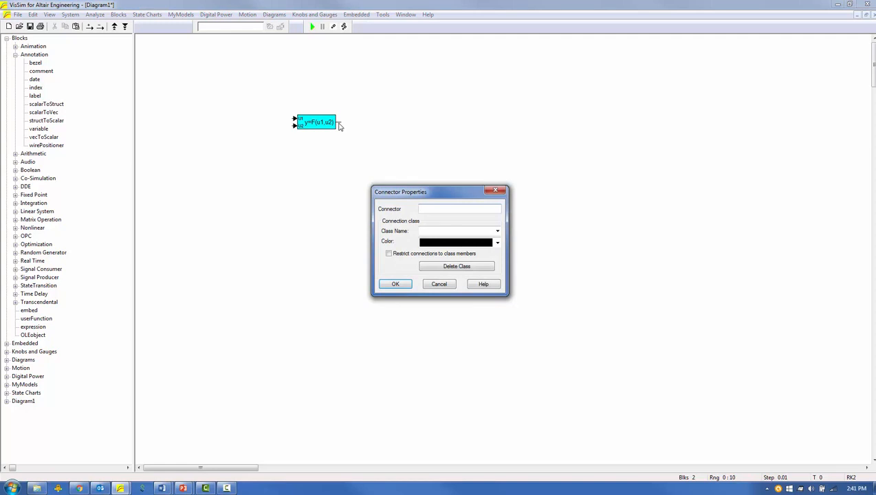
pyautogui.write('Y')
pyautogui.press('Return')
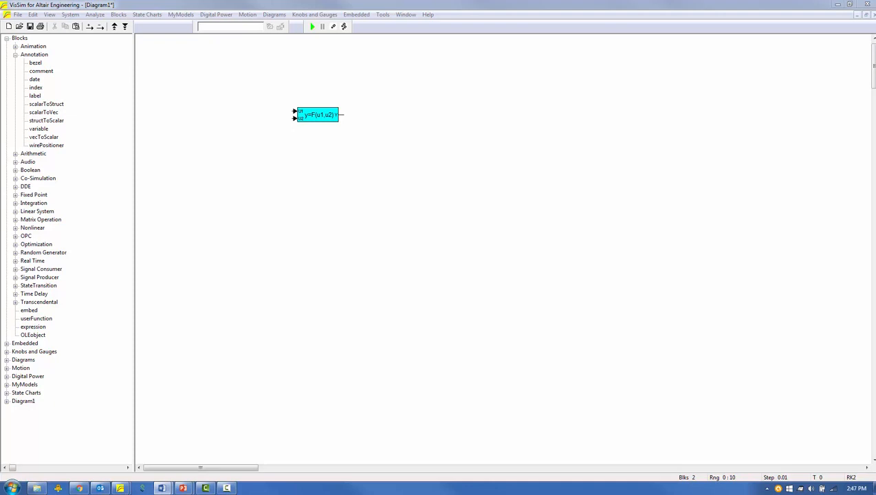
# Examine the inside of the y=F(u1,u2) compound and its place in the diagram hierarchy, returning to the top level
pyautogui.rightClick(320, 114)
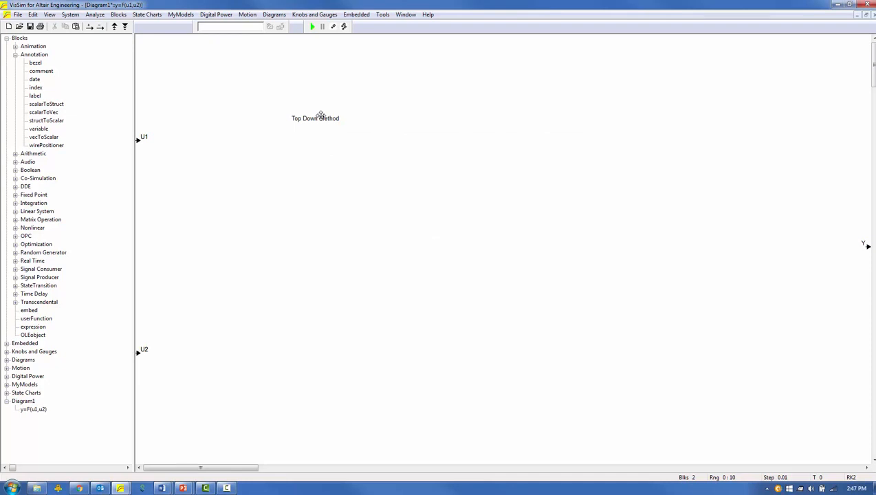
pyautogui.rightClick(375, 235)
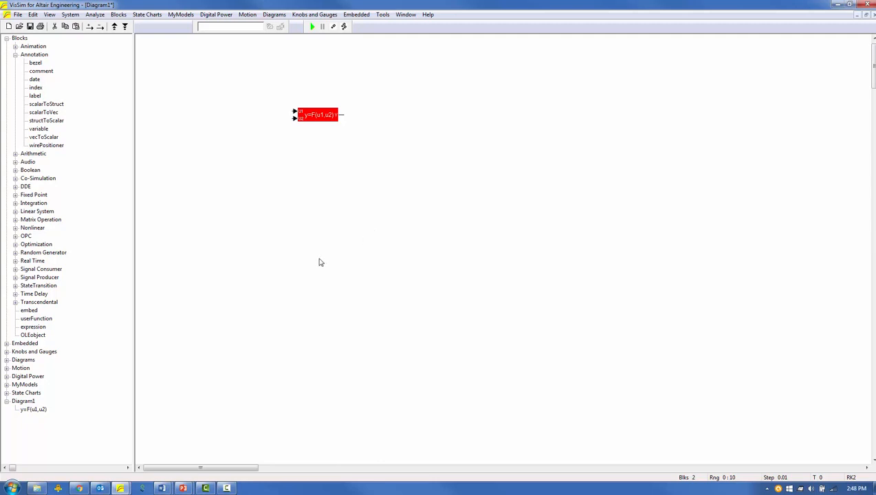
pyautogui.click(19, 402)
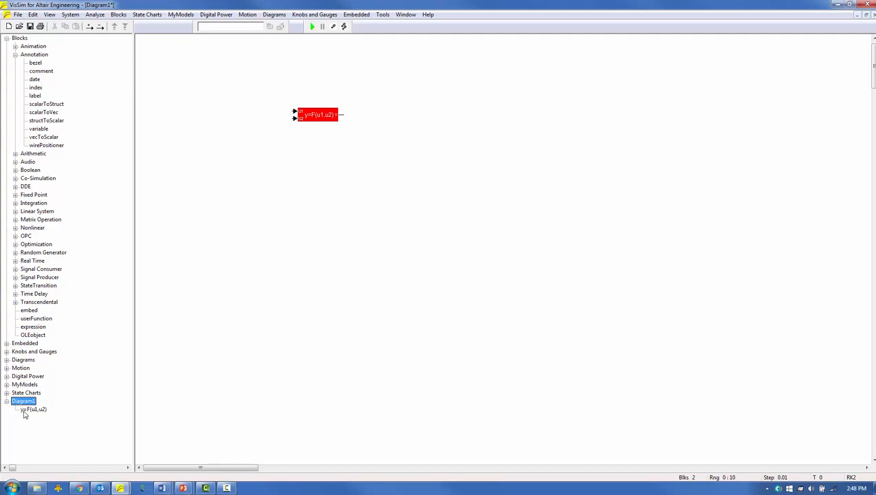
pyautogui.click(23, 411)
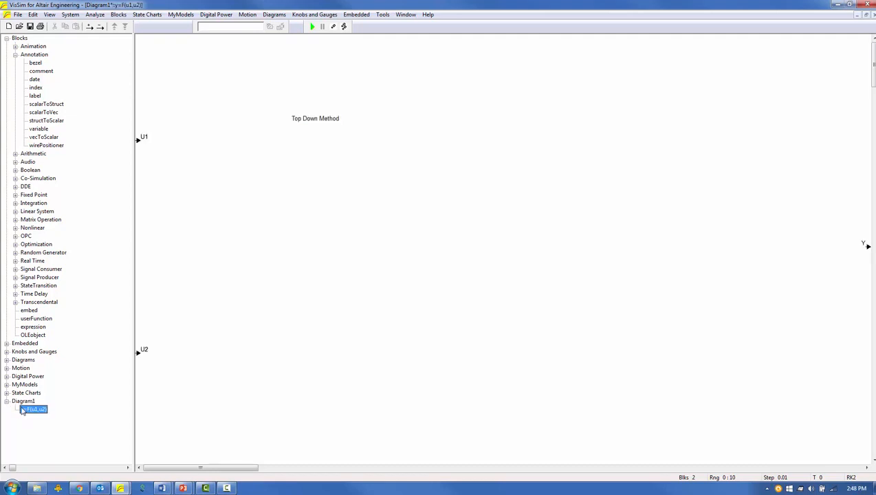
pyautogui.click(18, 403)
pyautogui.doubleClick(19, 403)
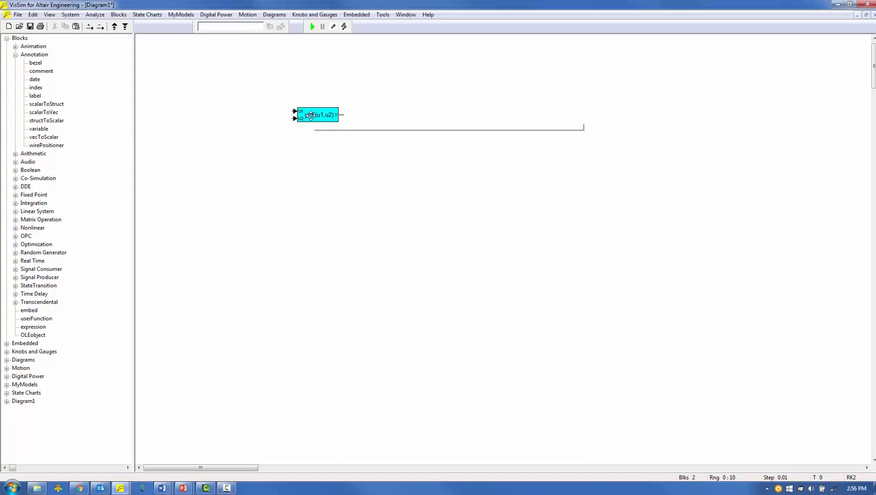
pyautogui.doubleClick(310, 114)
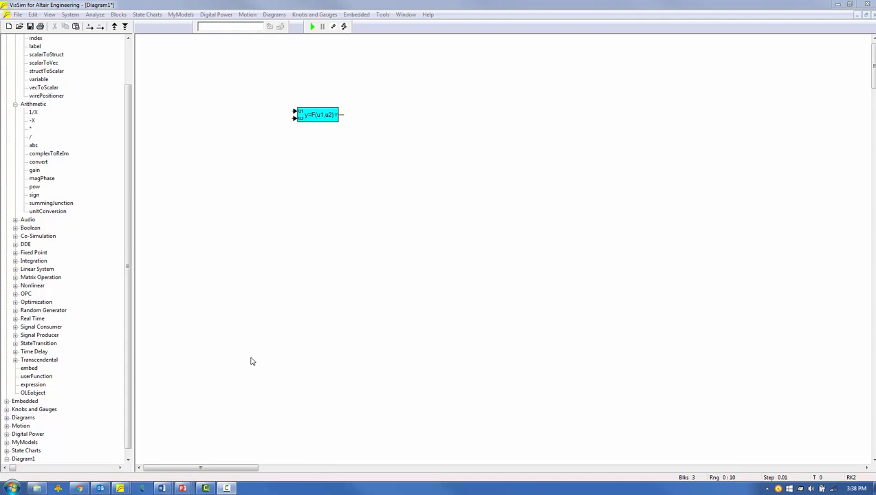
# Inside the compound, place a summing junction and wire U1 to its positive input and U2 to its negative input
pyautogui.rightClick(299, 114)
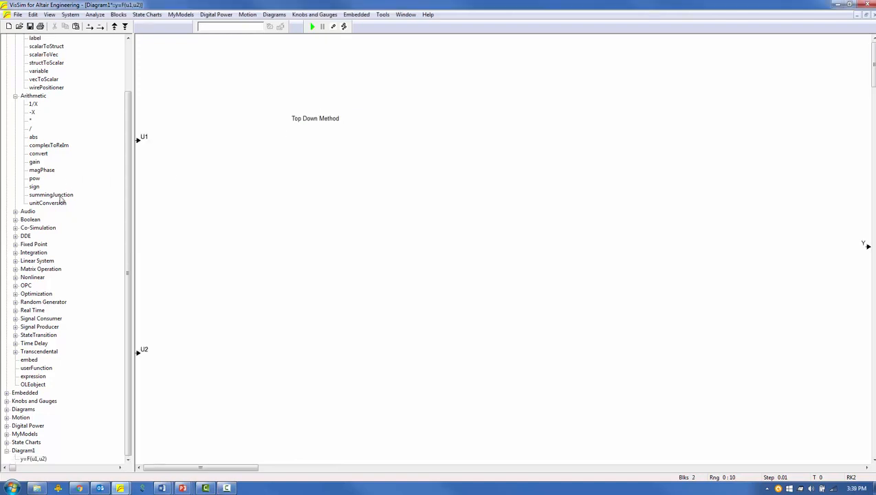
pyautogui.moveTo(84, 196); pyautogui.dragTo(143, 141)
pyautogui.moveTo(218, 245); pyautogui.dragTo(139, 353)
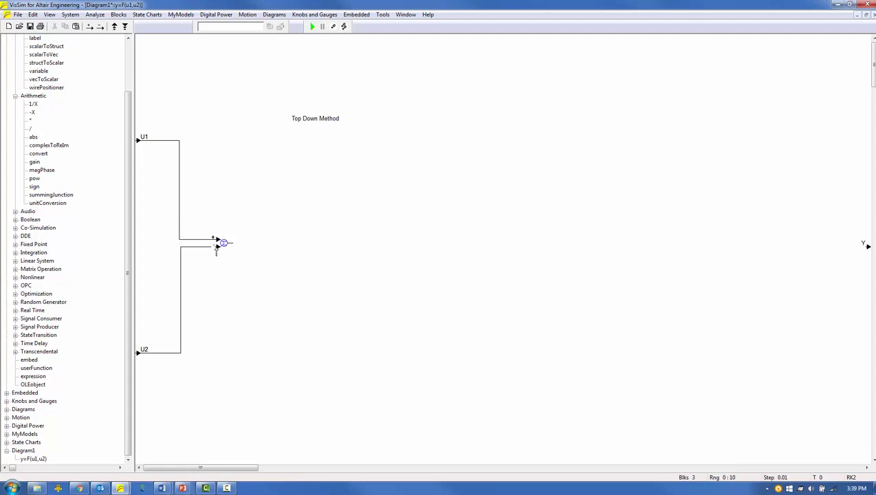
# Connect an integrator after the summing junction, followed by a gain block set to 3
pyautogui.click(15, 253)
pyautogui.moveTo(44, 271); pyautogui.dragTo(260, 243)
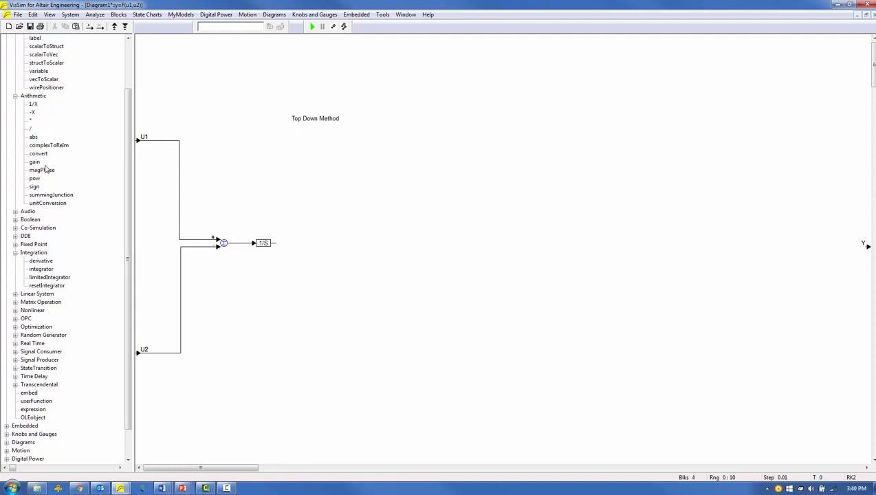
pyautogui.moveTo(38, 163); pyautogui.dragTo(297, 243)
pyautogui.doubleClick(303, 243)
pyautogui.write('3')
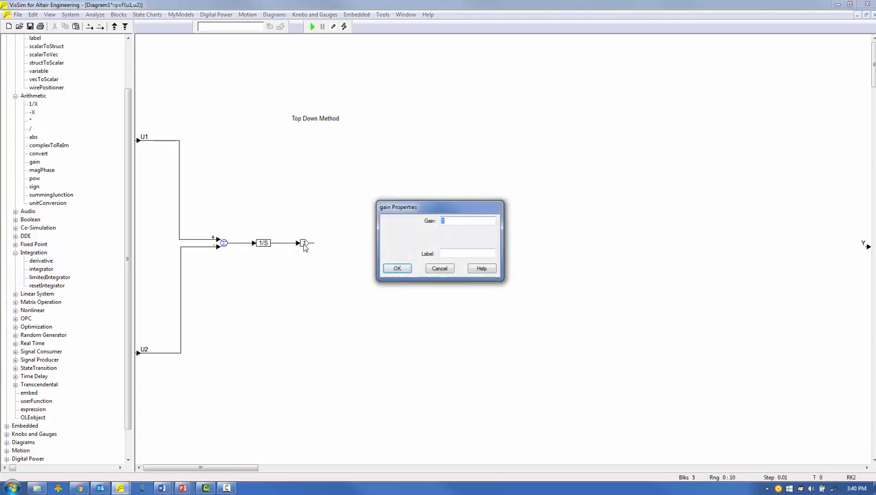
pyautogui.click(397, 269)
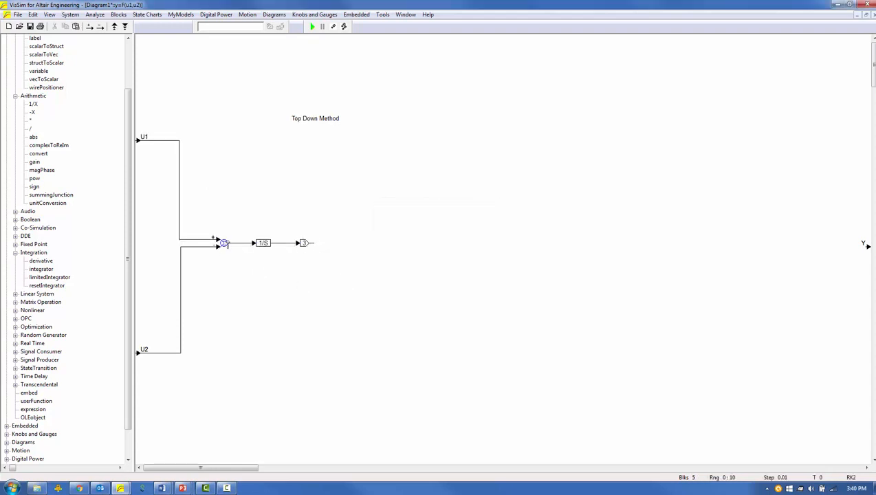
# Add a second summing junction that adds a constant of 1 to the gain output, and wire it to output Y
pyautogui.moveTo(224, 242); pyautogui.dragTo(319, 249)
pyautogui.click(15, 361)
pyautogui.moveTo(34, 336)
pyautogui.mouseDown()
pyautogui.moveTo(303, 217)
pyautogui.moveTo(351, 236)
pyautogui.moveTo(712, 227)
pyautogui.moveTo(850, 244)
pyautogui.mouseUp()
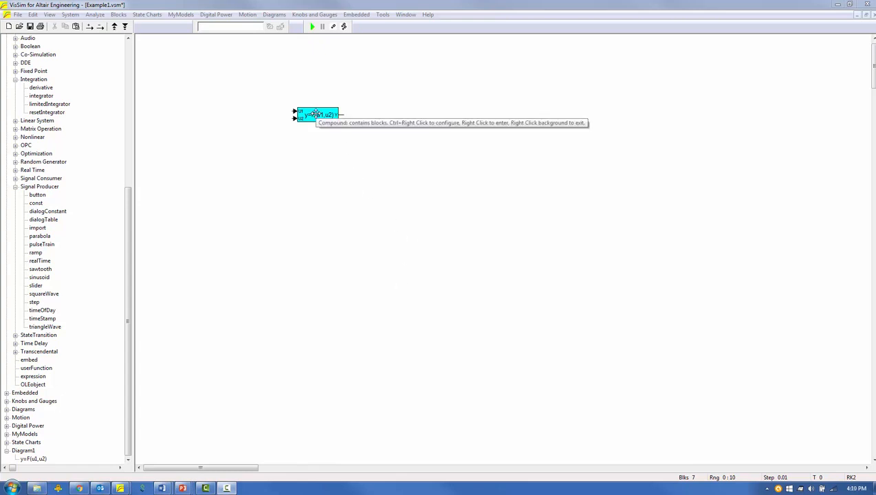
# Duplicate the y=F(u1,u2) compound just below the original and open the copy
pyautogui.moveTo(315, 113); pyautogui.dragTo(300, 167)
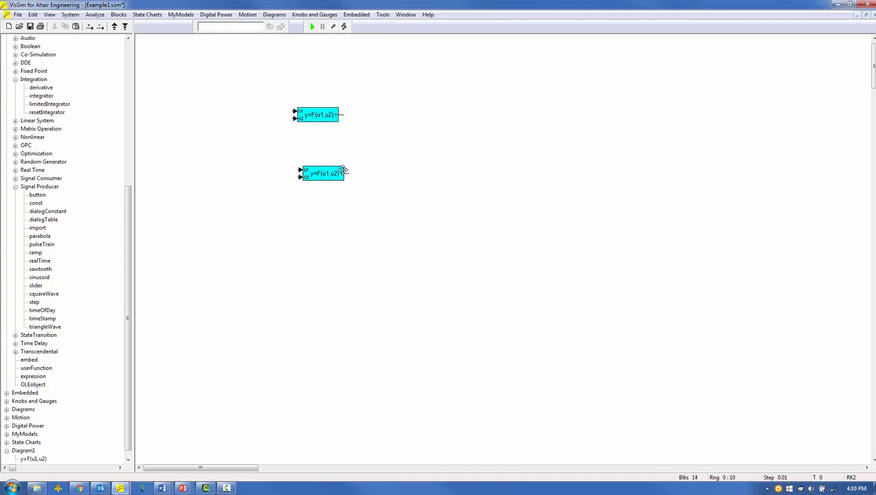
pyautogui.rightClick(327, 173)
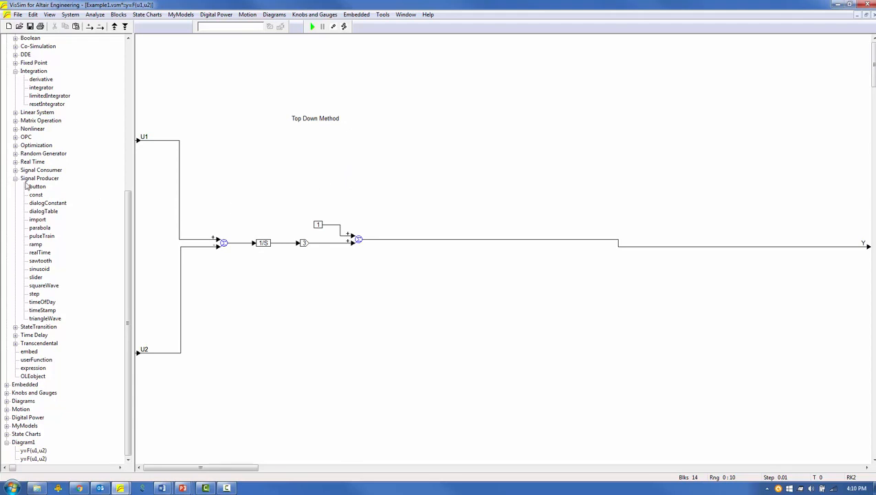
# Replace the gain block with a multiplier fed by the integrator and a dialogConstant, wired into the second summing junction
pyautogui.scroll(6, 26, 126)
pyautogui.moveTo(48, 352); pyautogui.dragTo(269, 293)
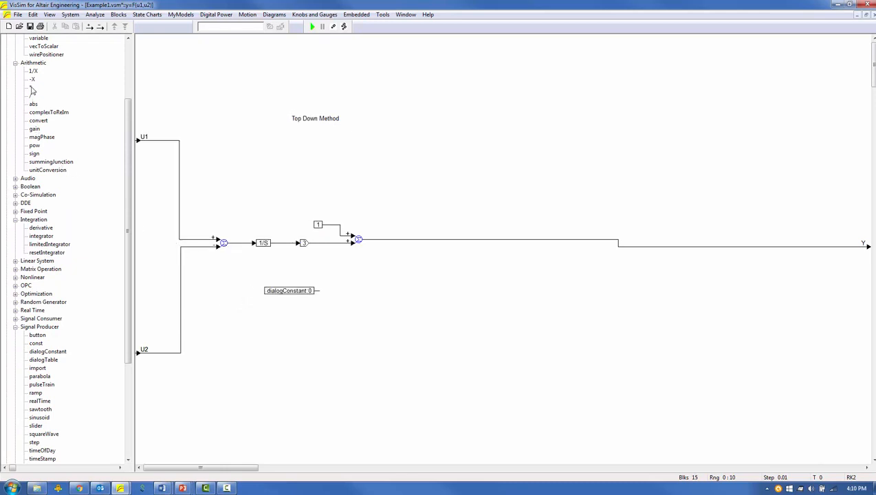
pyautogui.moveTo(29, 85); pyautogui.dragTo(303, 259)
pyautogui.moveTo(295, 292)
pyautogui.mouseDown()
pyautogui.moveTo(273, 285)
pyautogui.moveTo(303, 261)
pyautogui.mouseUp()
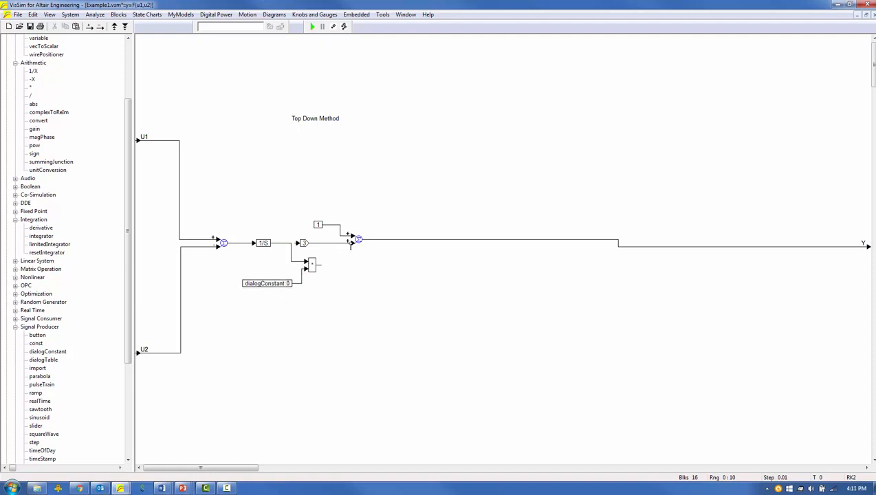
pyautogui.moveTo(349, 244); pyautogui.dragTo(337, 309)
pyautogui.press('Delete')
# Name the dialog constant Integrator Gain and set its value to 3
pyautogui.doubleClick(273, 283)
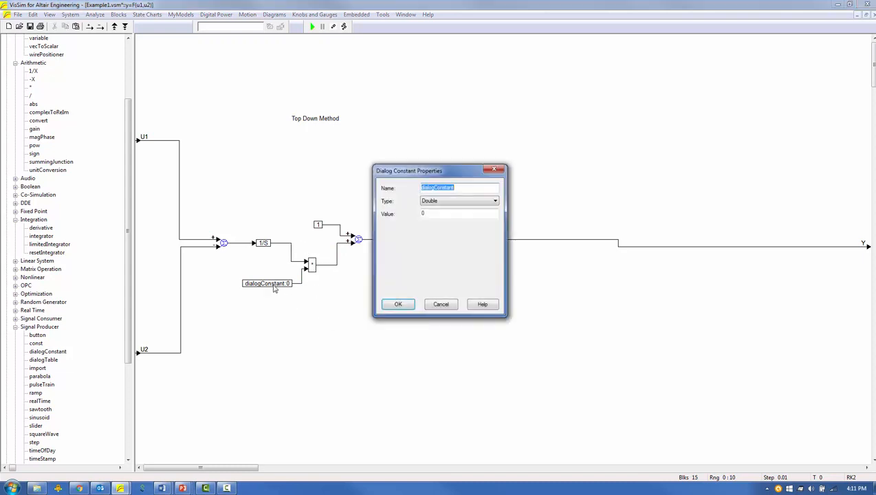
pyautogui.write('Integrator Gain')
pyautogui.press('Tab')
pyautogui.press('Tab')
pyautogui.write('3')
pyautogui.press('Return')
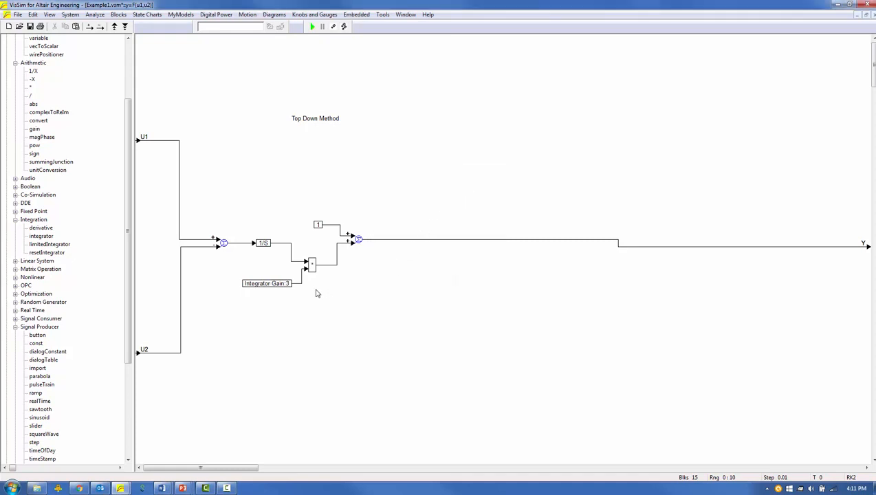
# Copy the Integrator Gain dialog constant above the constant block, name the copy Offset and set its value to 1
pyautogui.moveTo(269, 283); pyautogui.dragTo(307, 199)
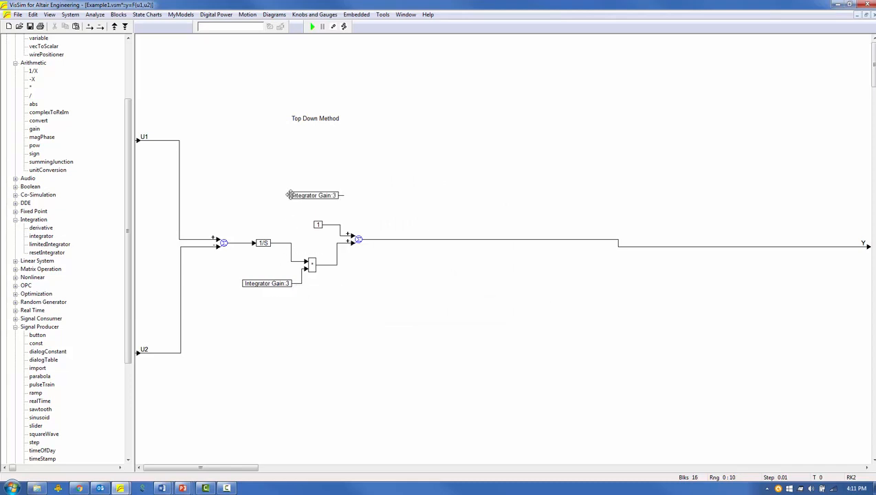
pyautogui.doubleClick(307, 198)
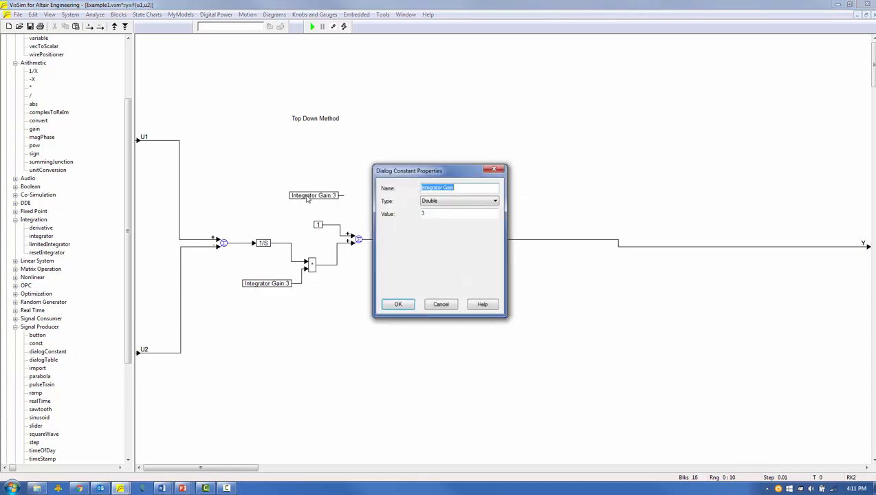
pyautogui.write('Offs')
pyautogui.press('Tab')
pyautogui.press('Tab')
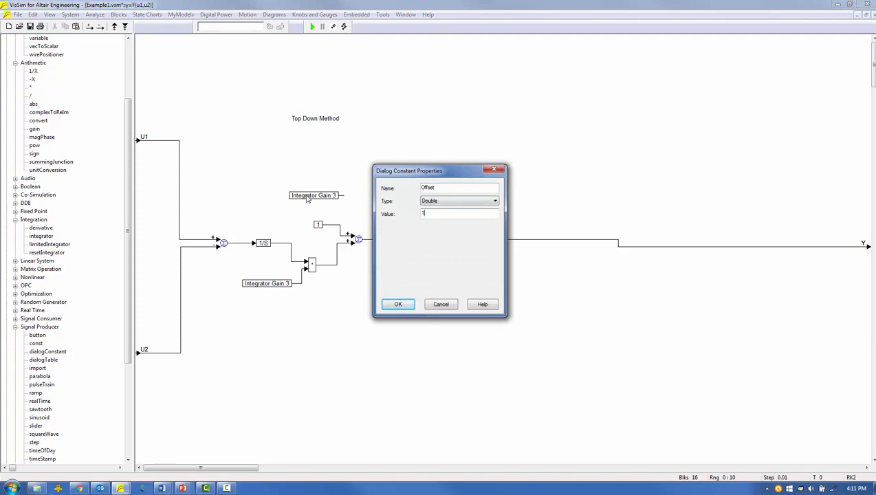
pyautogui.press('Return')
# Replace the plain constant feeding the second summing junction with the Offset dialog constant, and return to the top-level diagram
pyautogui.moveTo(309, 218); pyautogui.dragTo(316, 197)
pyautogui.press('Delete')
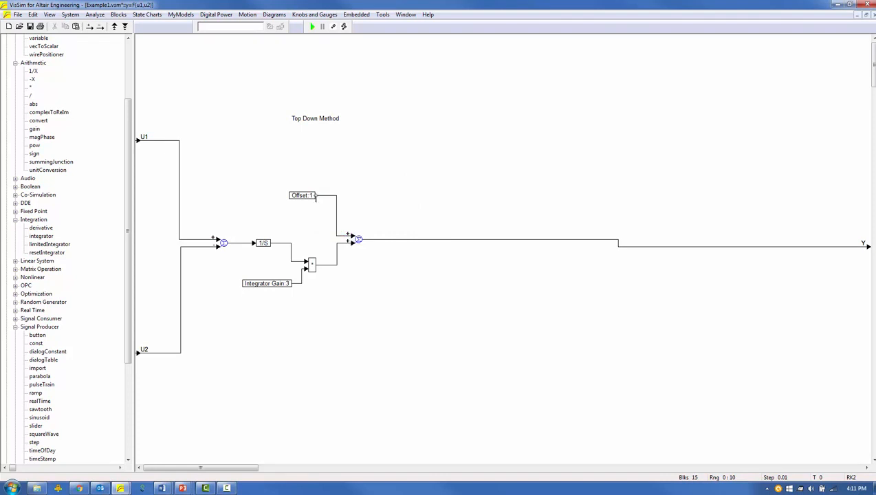
pyautogui.rightClick(366, 328)
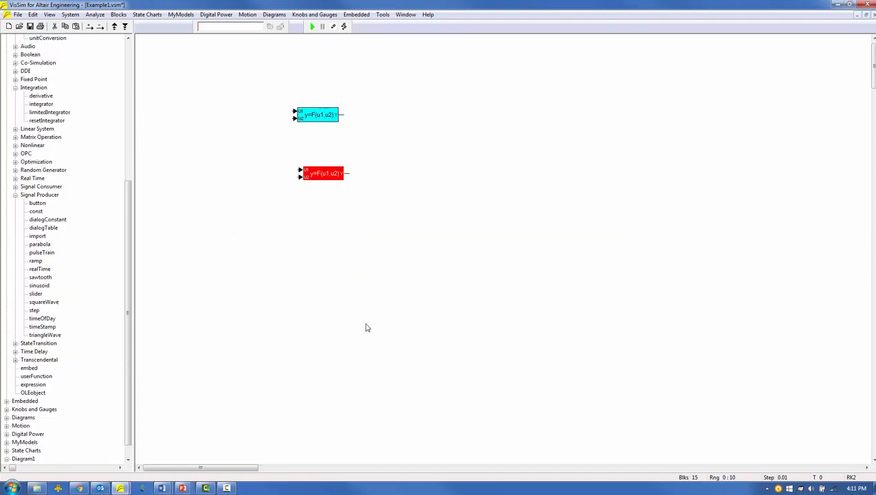
pyautogui.click(347, 269)
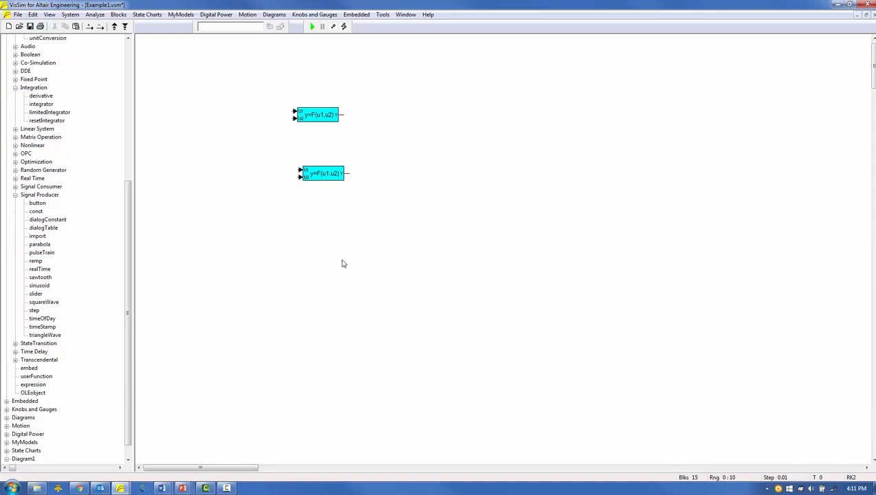
# Enable Create Dialog from contained Dialog Constants in the compound properties of the second y=F(u1,u2) block
pyautogui.rightClick(320, 174)
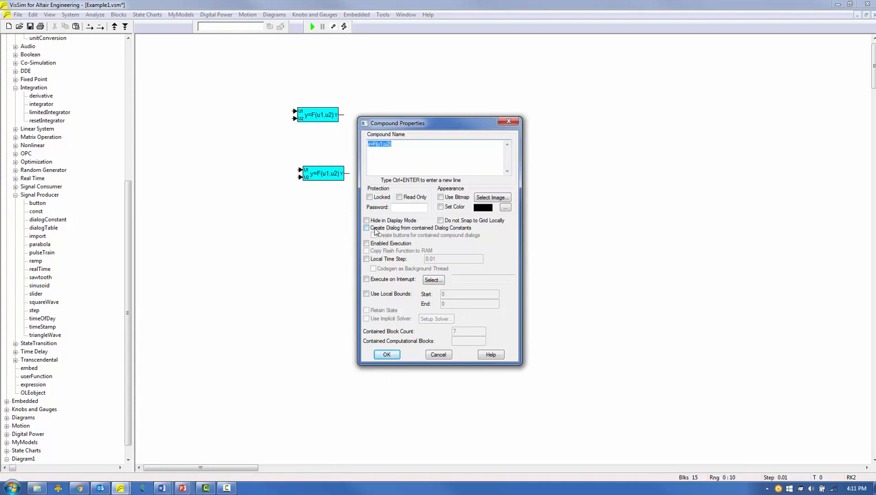
pyautogui.click(367, 229)
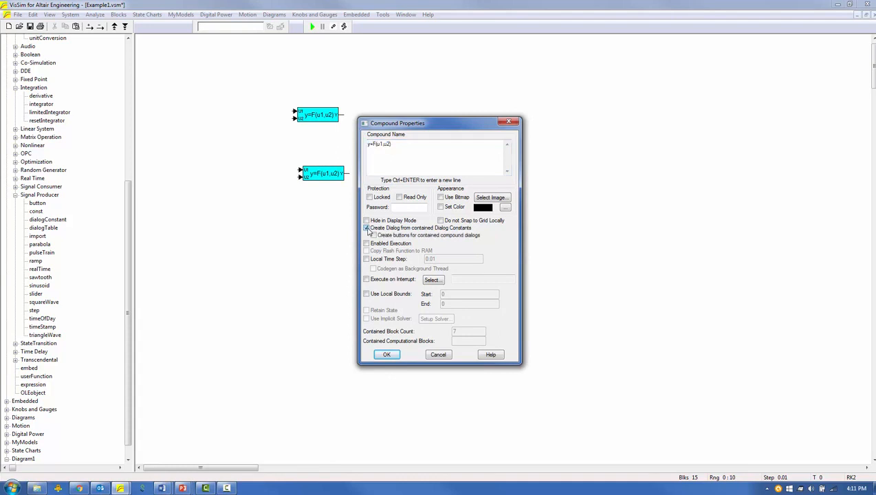
pyautogui.click(389, 355)
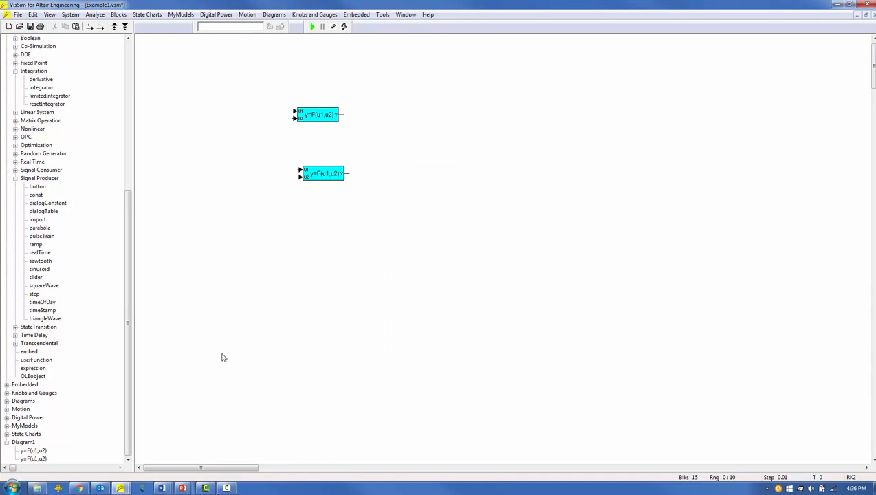
# Look inside the second y=F(u1,u2) compound and return to the top-level diagram
pyautogui.doubleClick(316, 176)
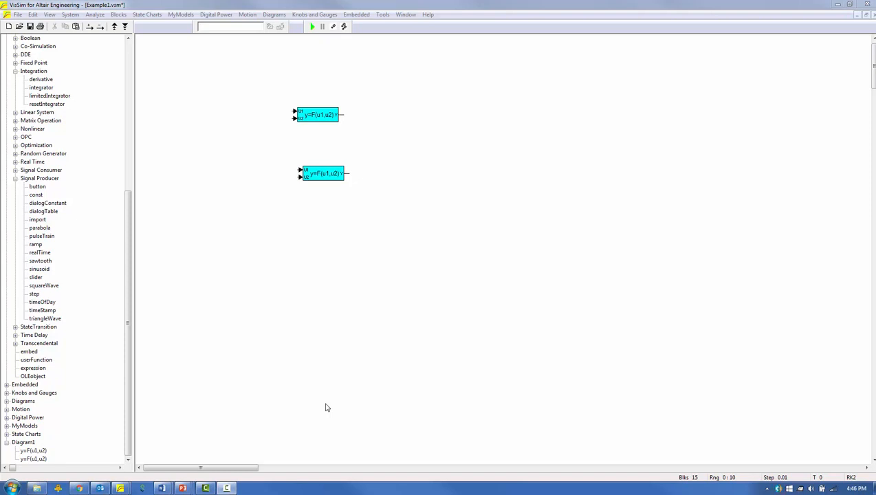
pyautogui.rightClick(326, 174)
pyautogui.rightClick(332, 180)
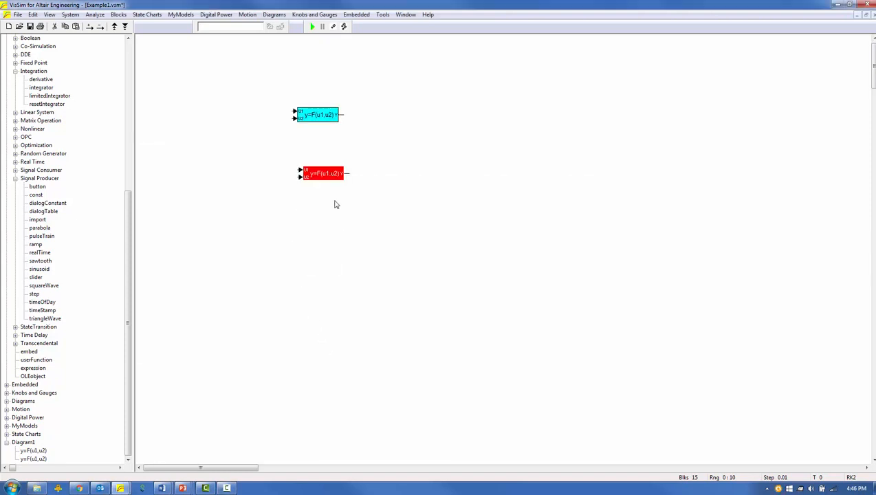
pyautogui.click(336, 205)
# Place a trial dialogConstant below the two compounds and examine its available types without changing its properties
pyautogui.click(64, 204)
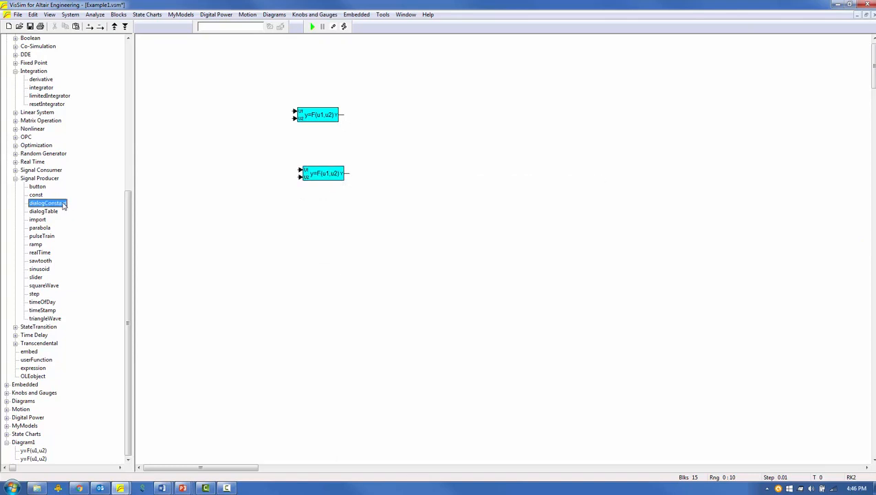
pyautogui.click(295, 224)
pyautogui.rightClick(316, 225)
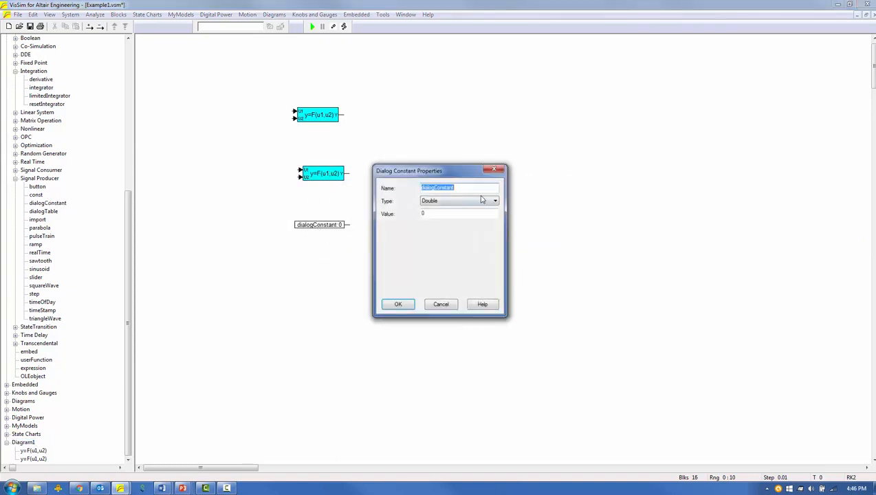
pyautogui.click(493, 201)
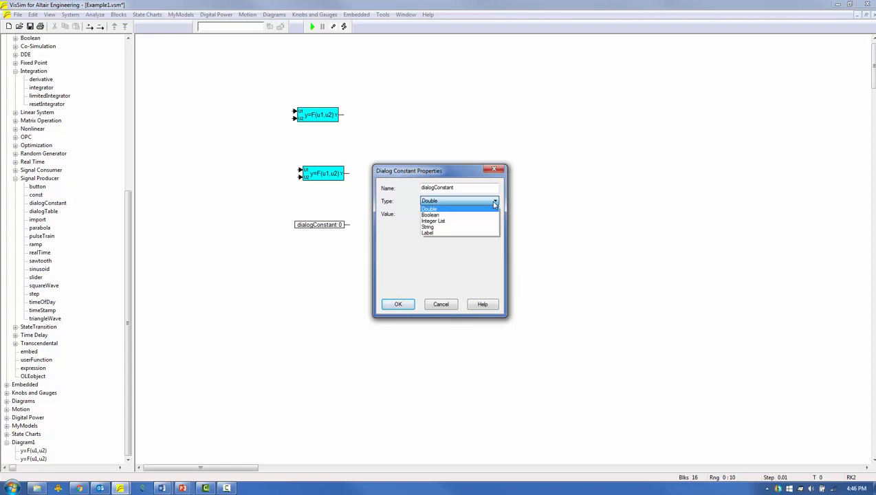
pyautogui.click(432, 304)
pyautogui.click(432, 305)
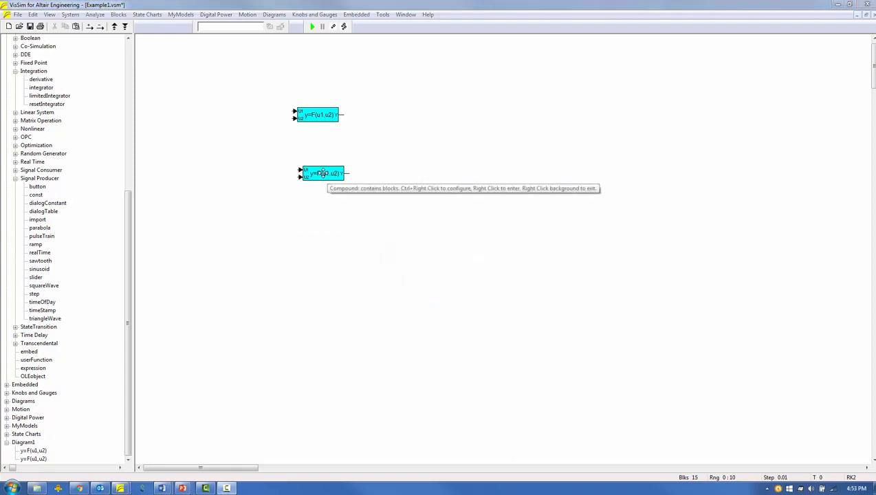
# Duplicate the second y=F(u1,u2) compound just below it and open the new copy
pyautogui.moveTo(323, 173); pyautogui.dragTo(323, 225)
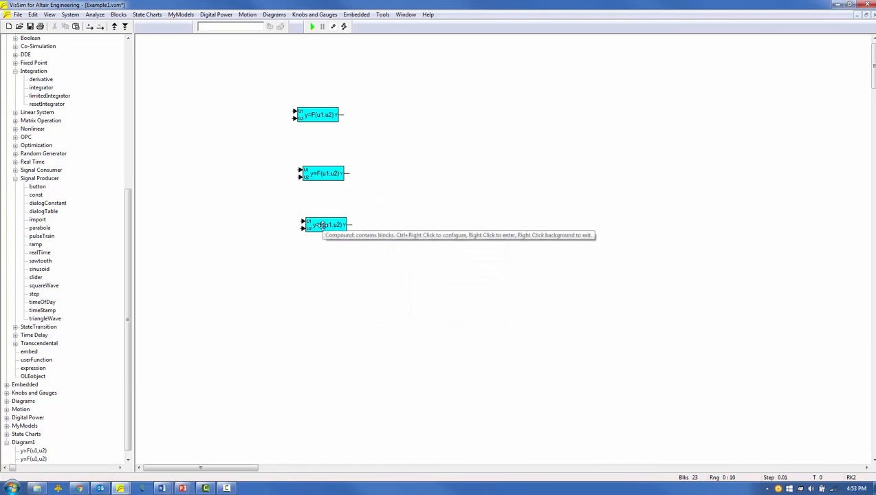
pyautogui.rightClick(321, 225)
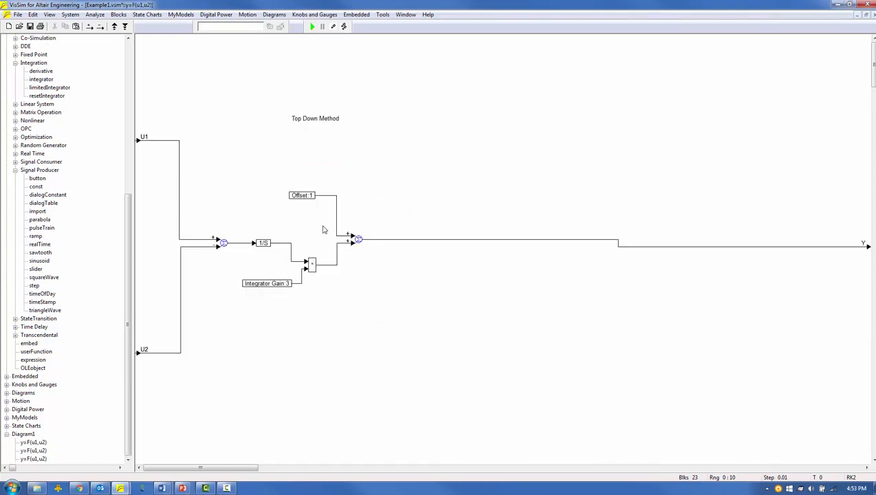
# Change the Integrator Gain dialog constant to type Integer List with the values 1, 2 and -4
pyautogui.doubleClick(276, 284)
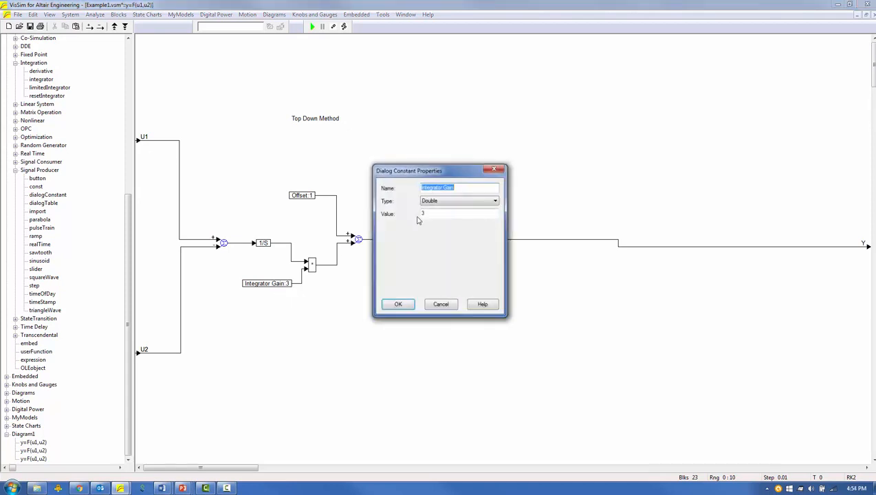
pyautogui.click(494, 201)
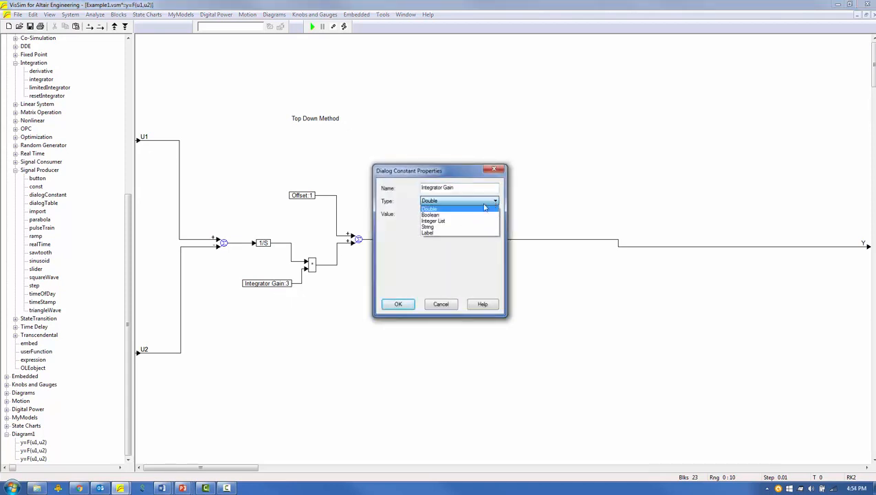
pyautogui.click(461, 224)
pyautogui.click(427, 215)
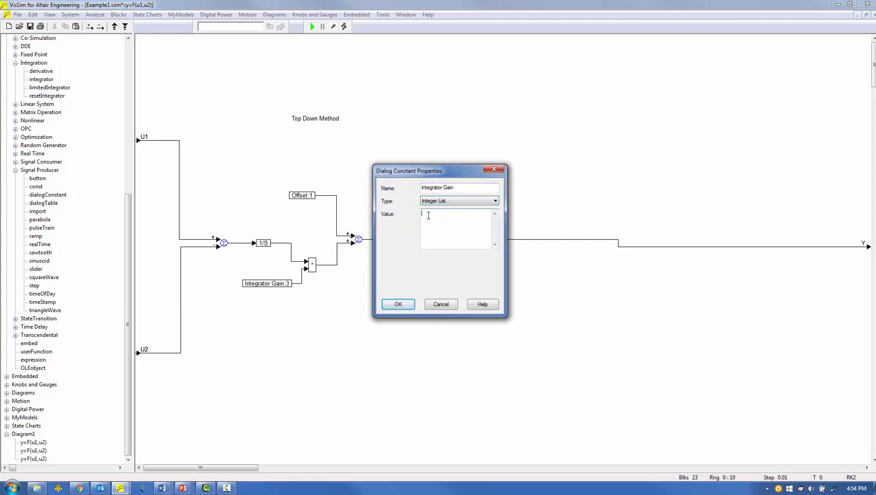
pyautogui.write('1')
pyautogui.press('Return')
pyautogui.write('23')
pyautogui.click(398, 304)
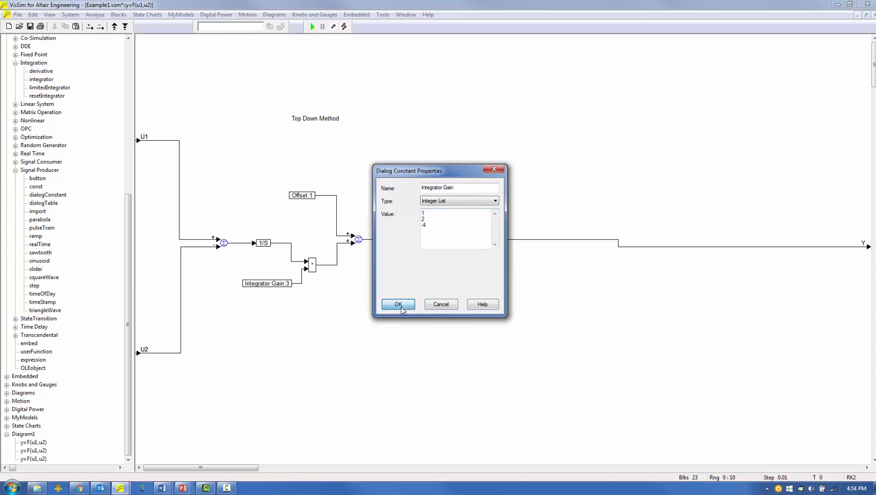
# Change the Offset dialog constant to type Boolean and return to the top-level diagram
pyautogui.doubleClick(302, 197)
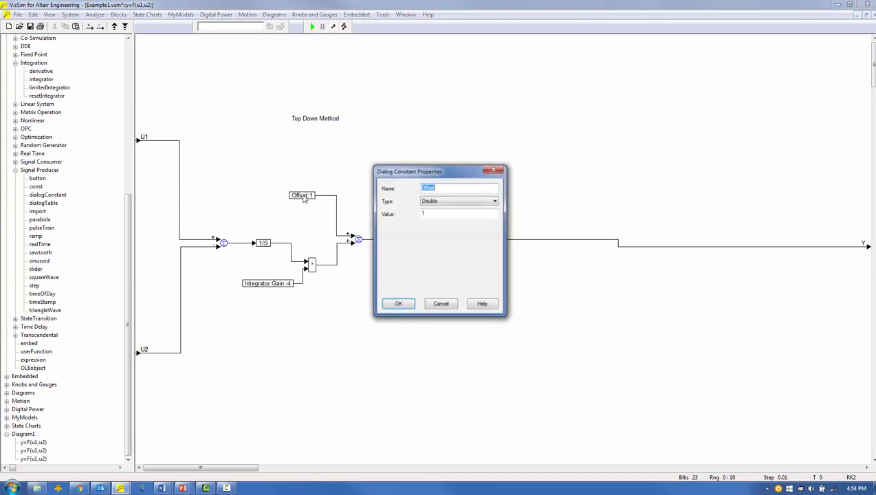
pyautogui.click(495, 202)
pyautogui.click(460, 215)
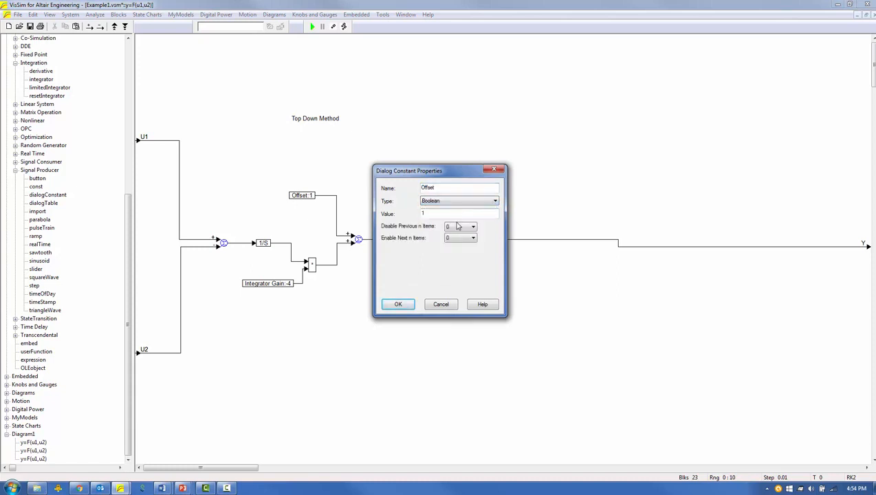
pyautogui.click(400, 305)
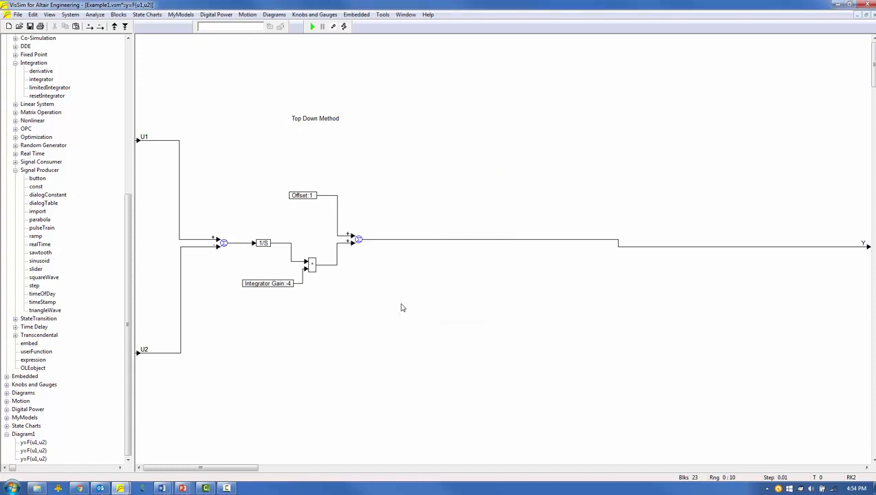
pyautogui.rightClick(404, 225)
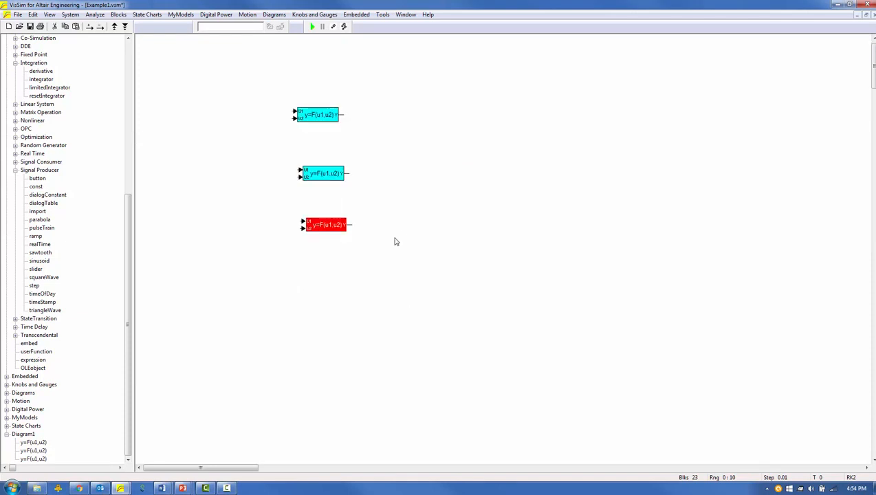
# Choose 1 as the Integrator Gain in the third compound's parameter dialog
pyautogui.rightClick(321, 230)
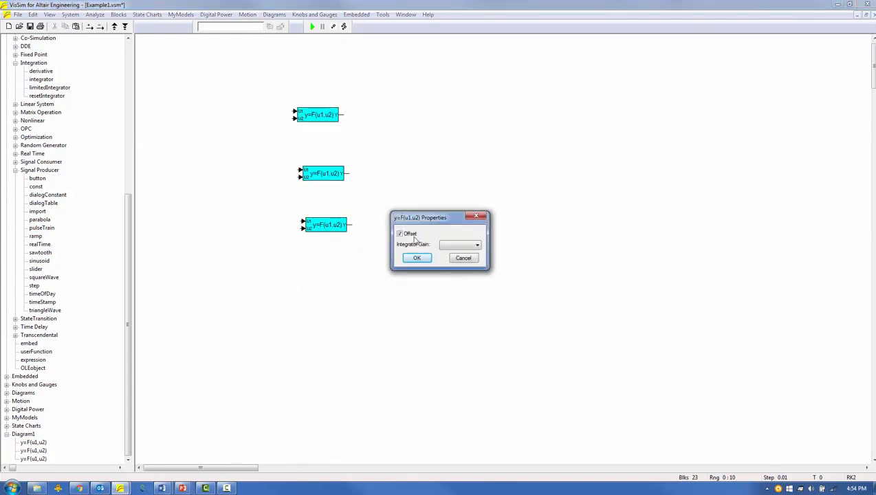
pyautogui.click(476, 245)
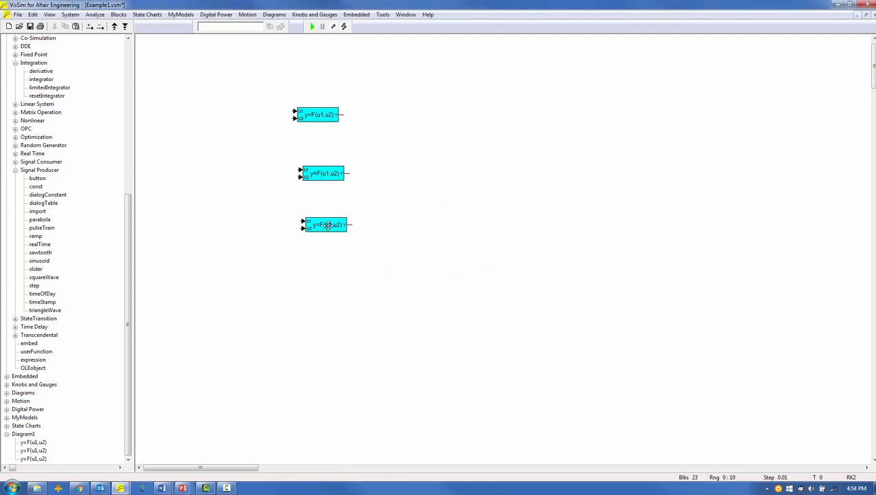
# Move the Offset dialog constant below Integrator Gain inside the third compound, and reopen the compound's parameter dialog from the top level
pyautogui.rightClick(328, 224)
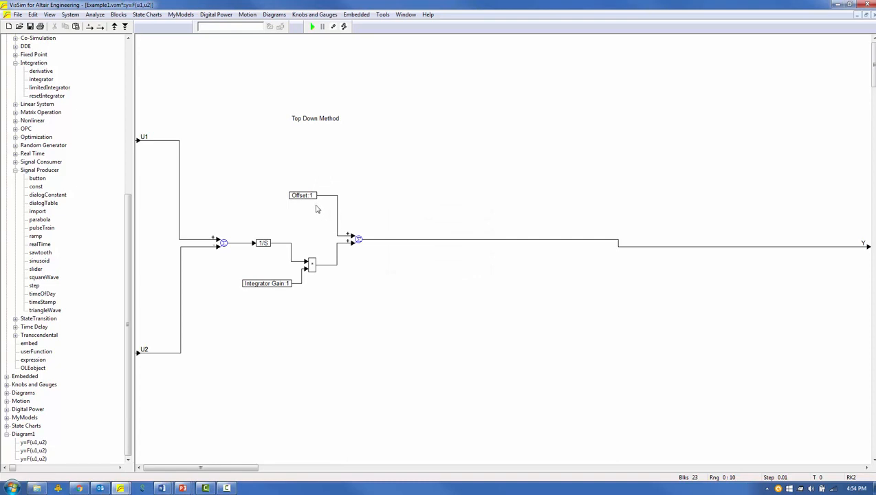
pyautogui.moveTo(303, 229); pyautogui.dragTo(321, 327)
pyautogui.rightClick(407, 331)
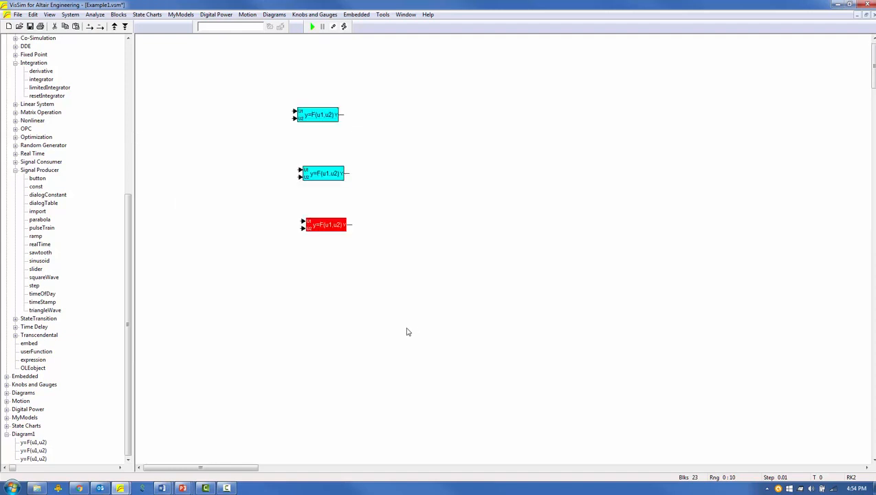
pyautogui.rightClick(325, 228)
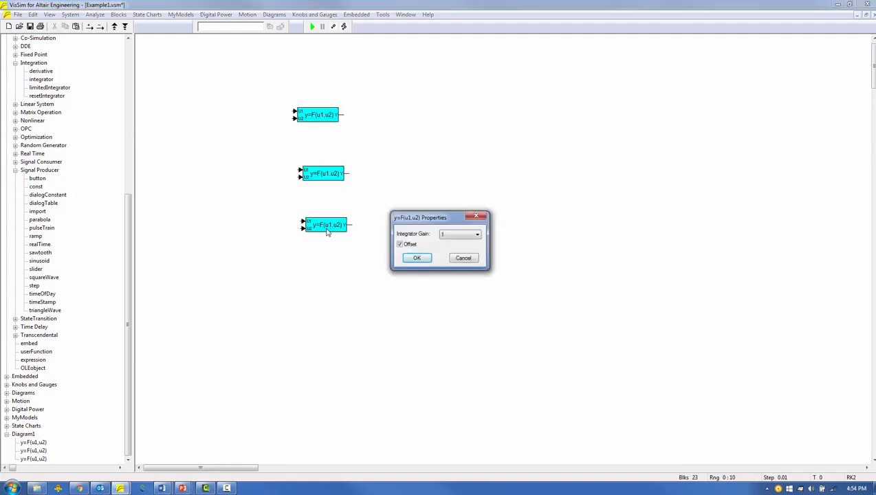